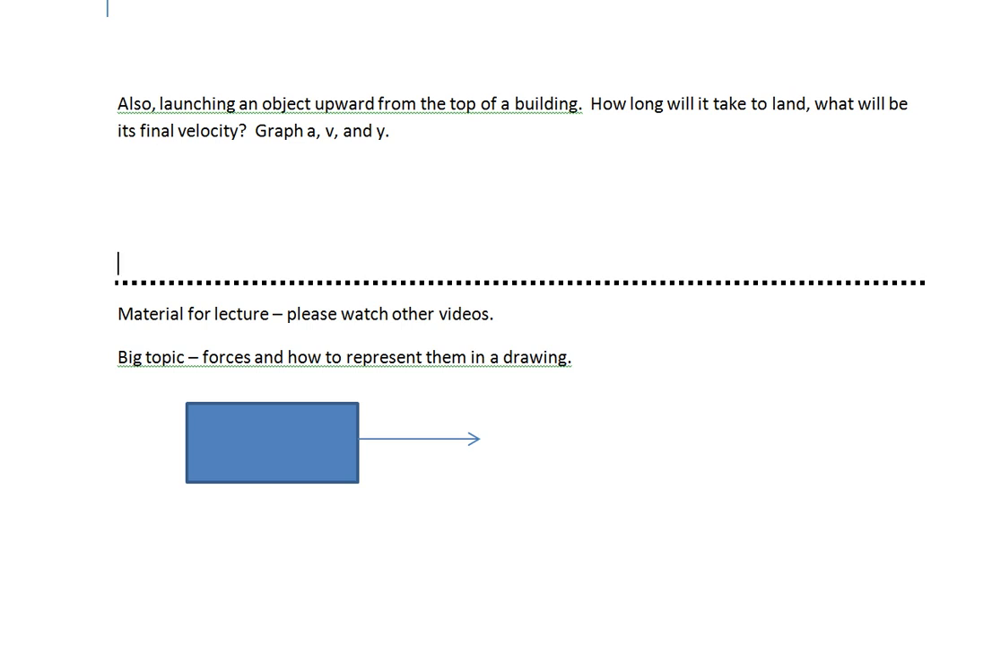
- Move the horizontal force arrow away from the blue block and reattach its tail to the block's right edge
click(419, 439)
drag(417, 439, 594, 448)
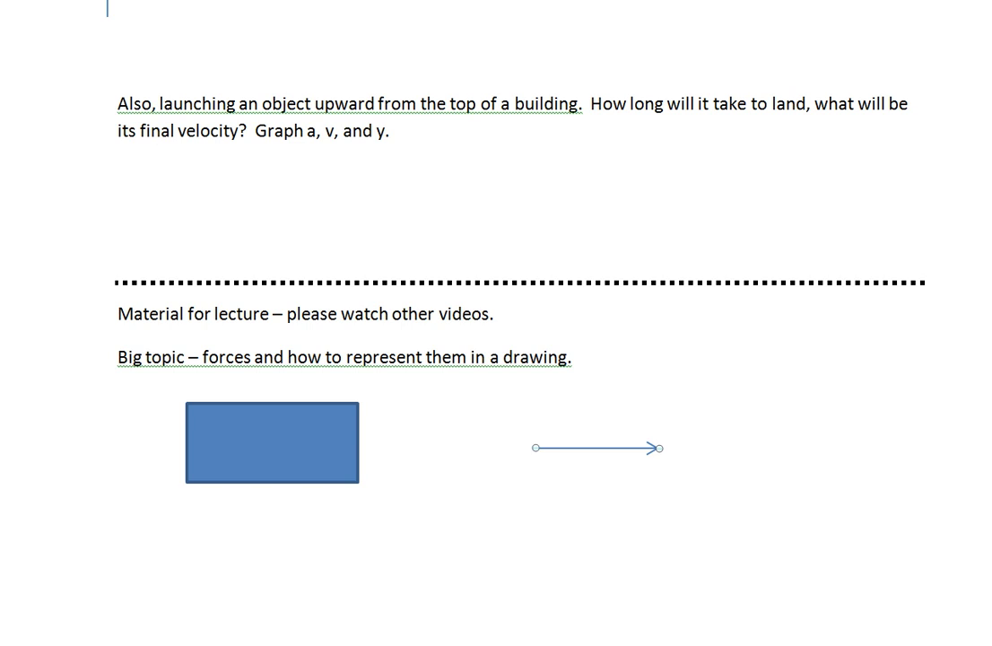
drag(594, 448, 418, 436)
key(ctrl+z)
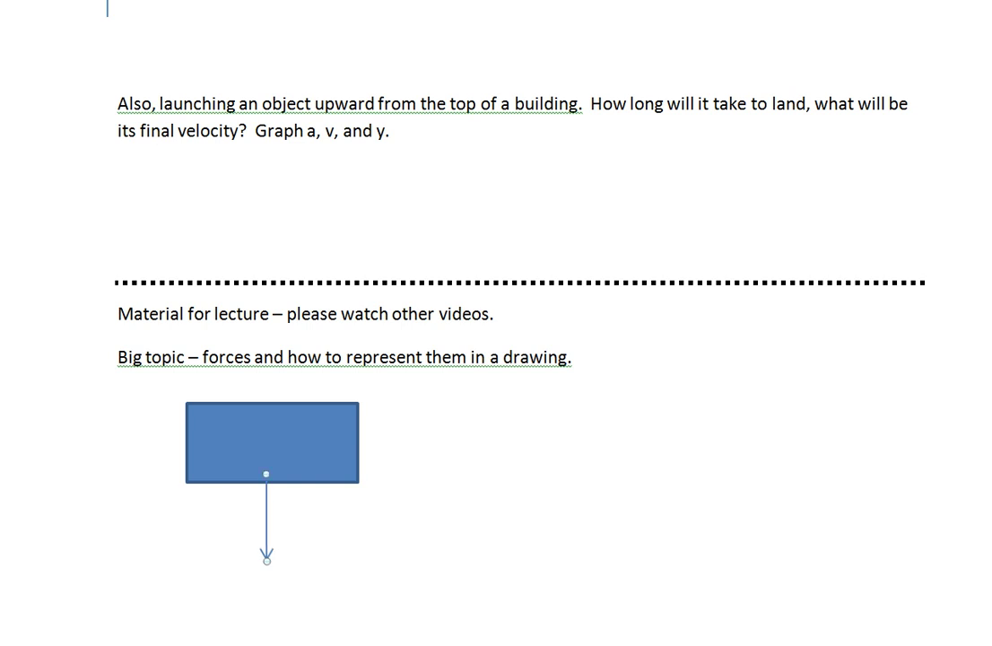
key(Escape)
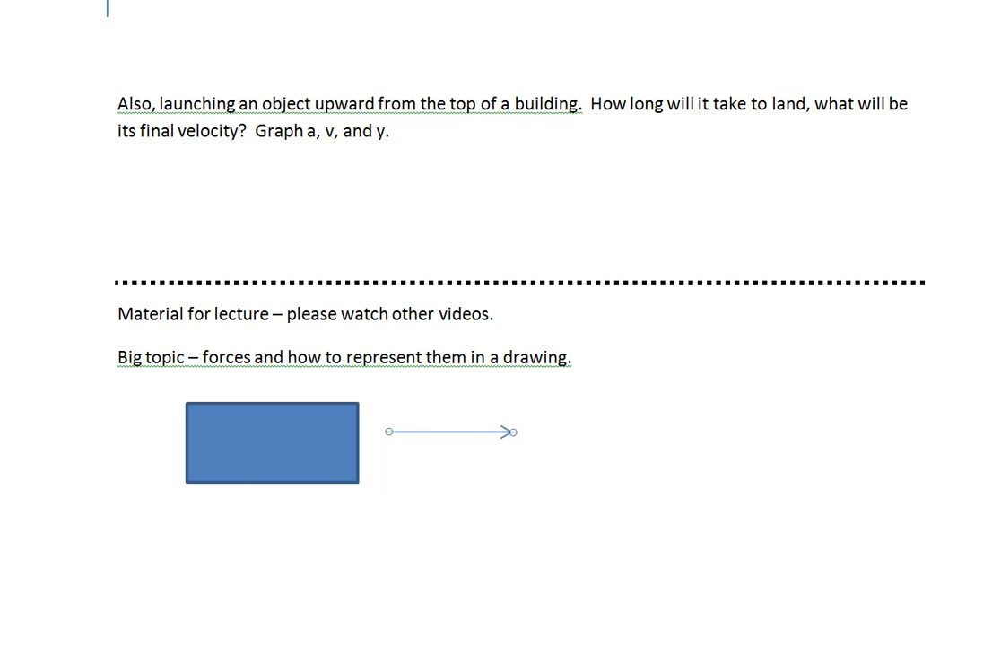
drag(448, 432, 419, 435)
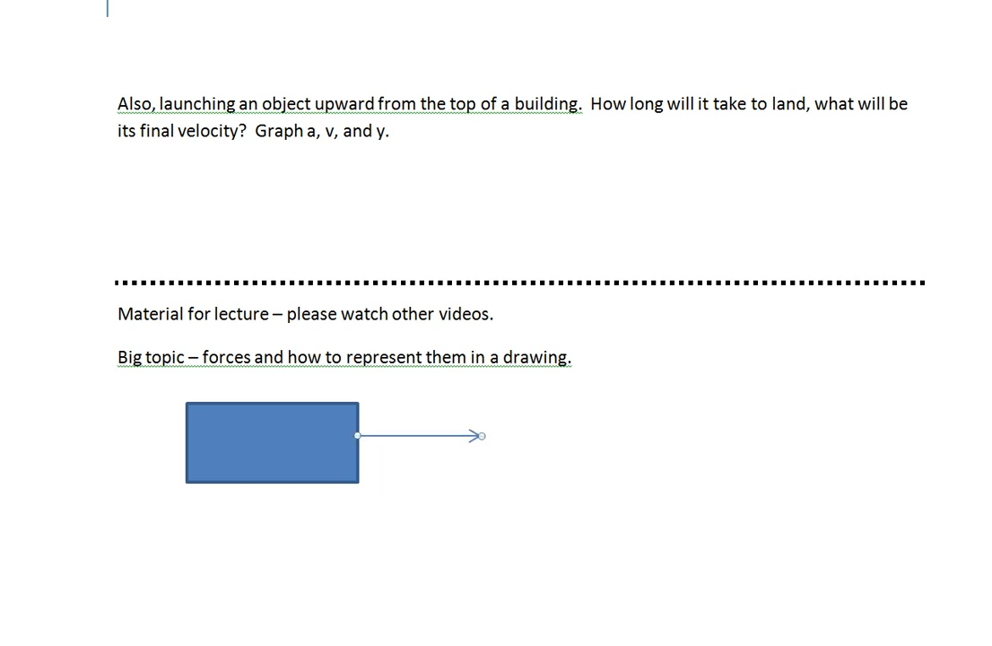
- Paste a second arrow and make it a shorter one pointing left from the block's left edge
key(ctrl+v)
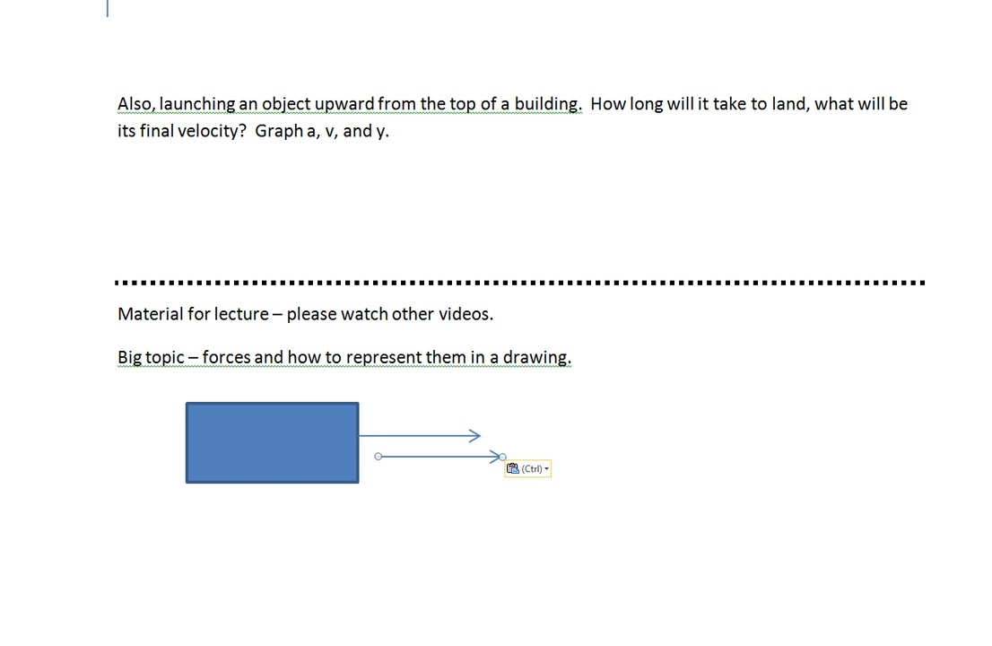
drag(501, 457, 177, 435)
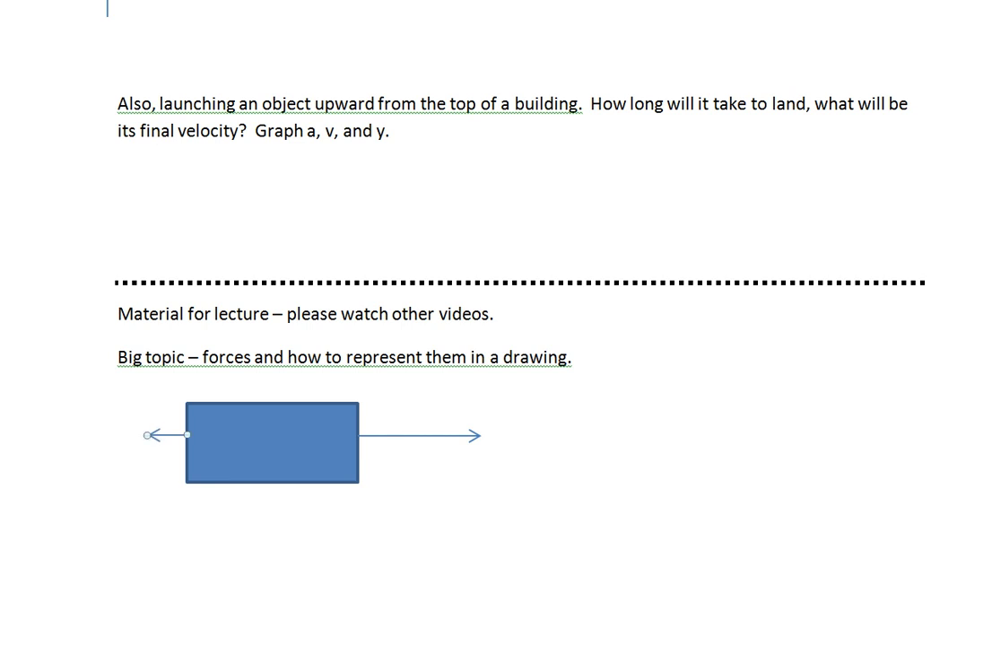
click(419, 436)
click(167, 435)
- Move the right-pointing arrow below the blue block and turn it to point straight down from the bottom edge
click(118, 489)
drag(421, 435, 300, 569)
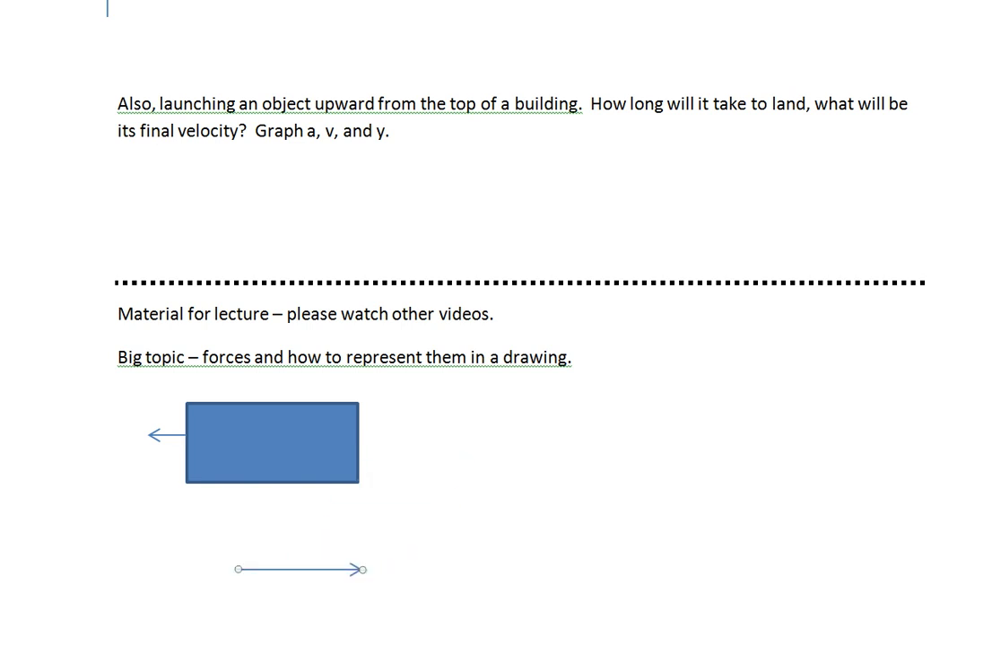
drag(238, 569, 266, 511)
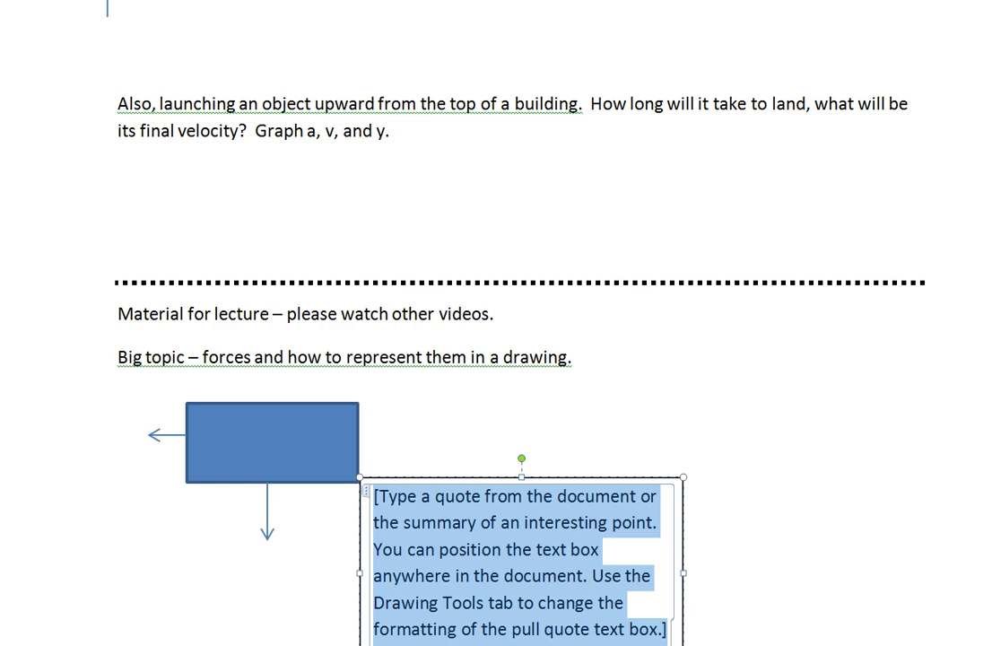
- Label the downward arrow with a text box reading "Fg", shrunk to a small rectangle and placed beside the arrowhead
text(Fg)
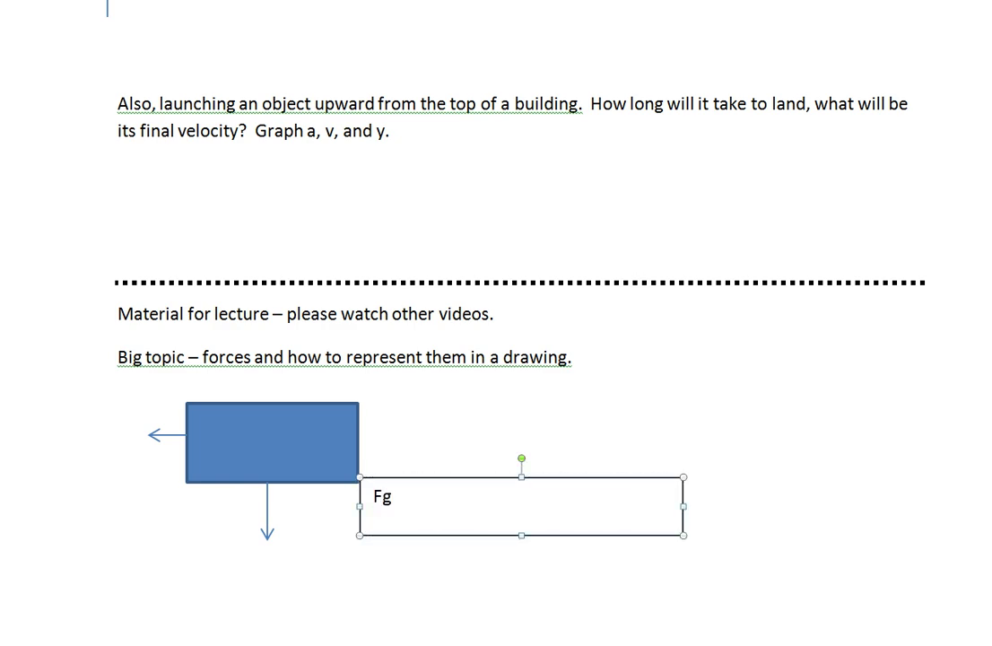
drag(682, 536, 424, 525)
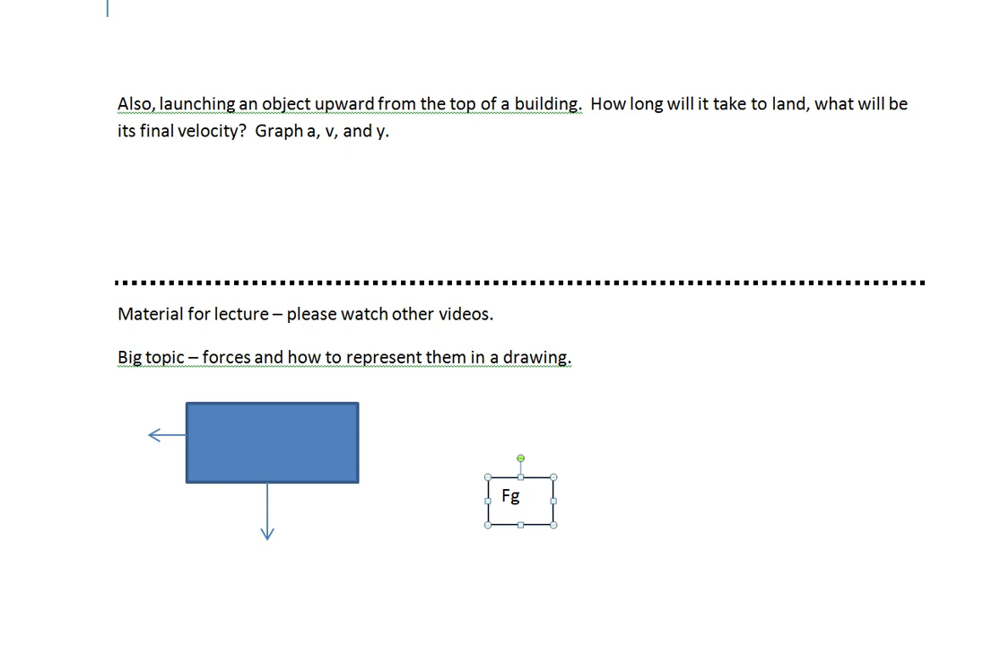
drag(520, 501, 315, 535)
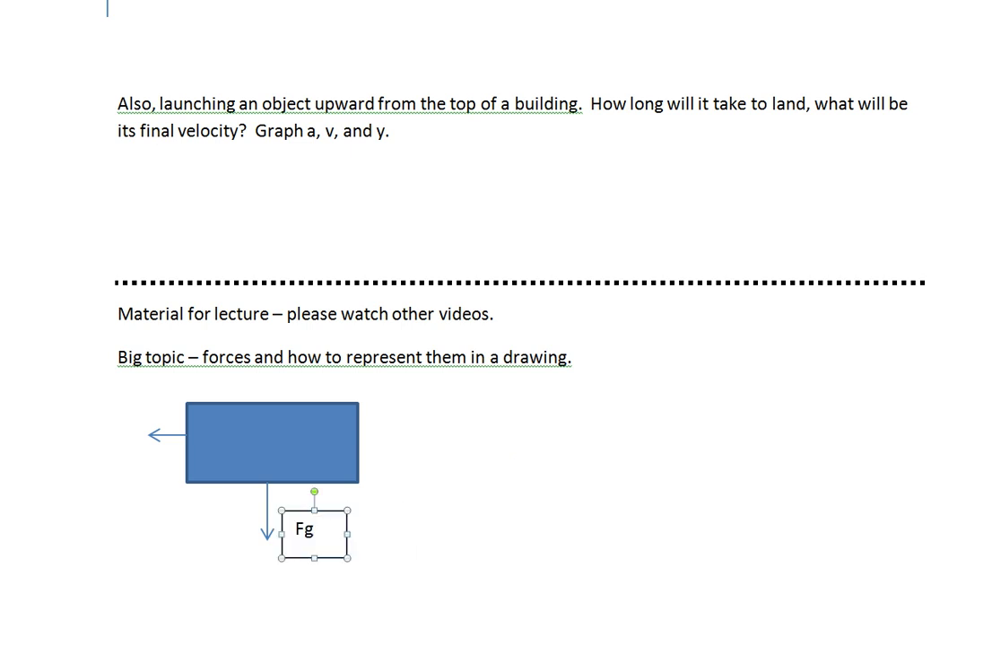
- Delete the left-pointing arrow from the block
click(117, 489)
click(167, 435)
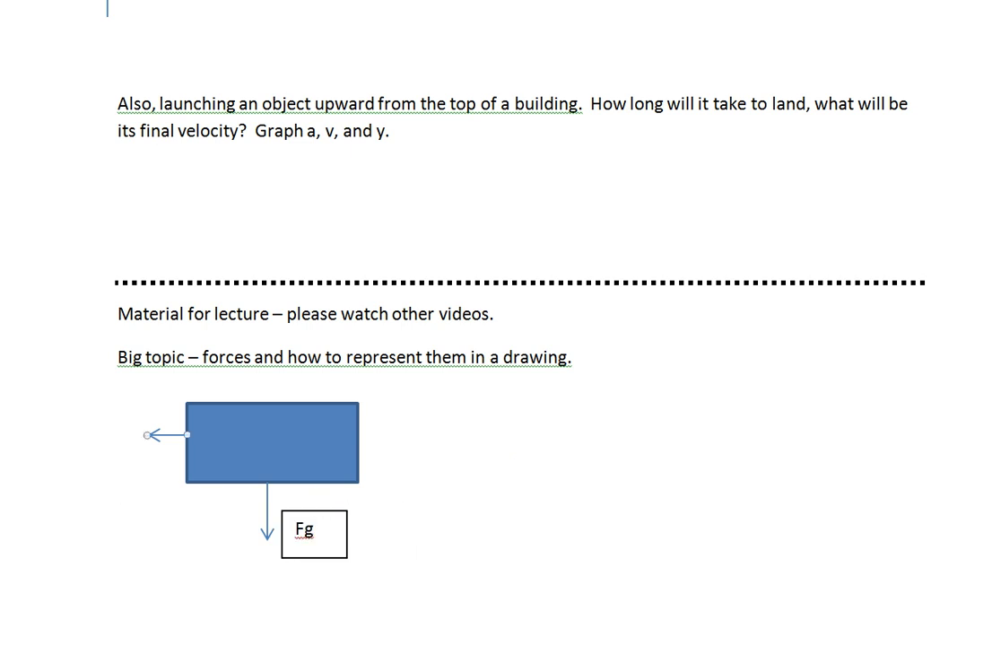
key(Delete)
- Duplicate the Fg text box to the right of the block and change its text to F with subscript N
click(314, 532)
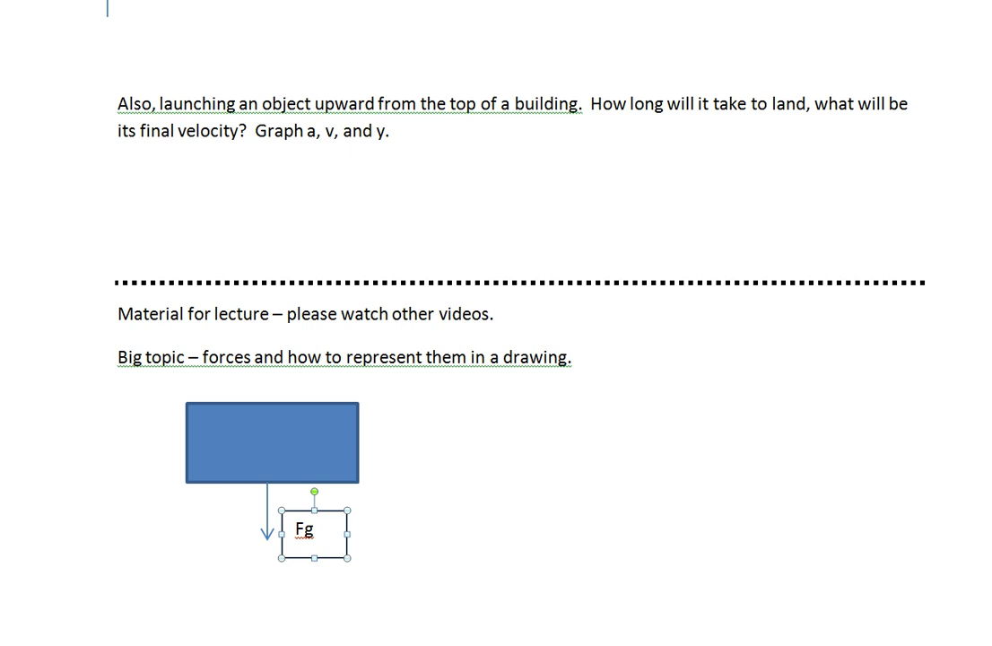
key(ctrl+v)
drag(350, 532, 495, 467)
text(N)
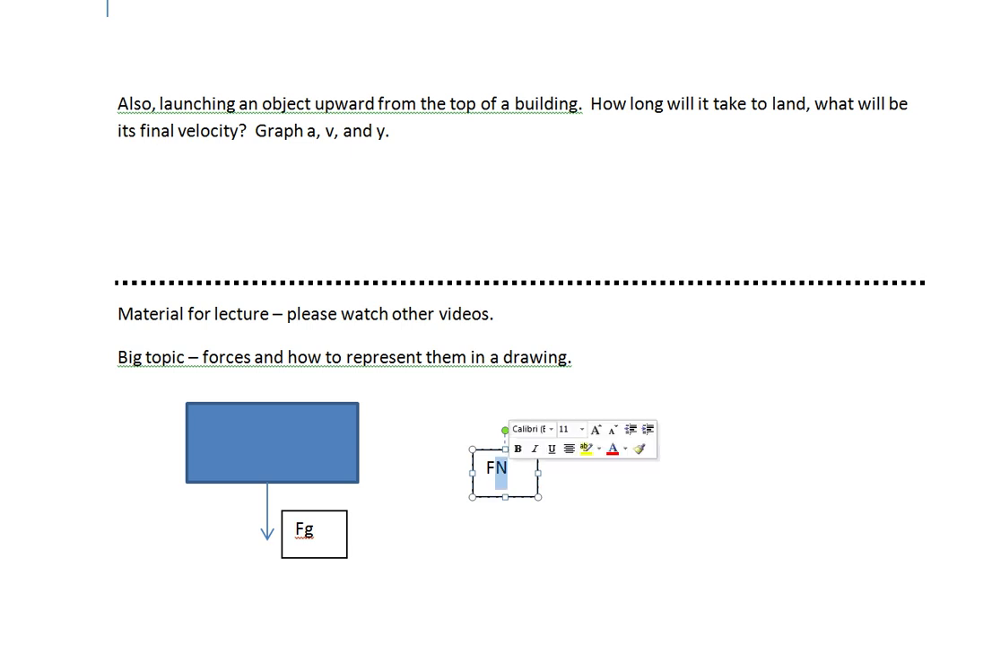
key(ctrl+equal)
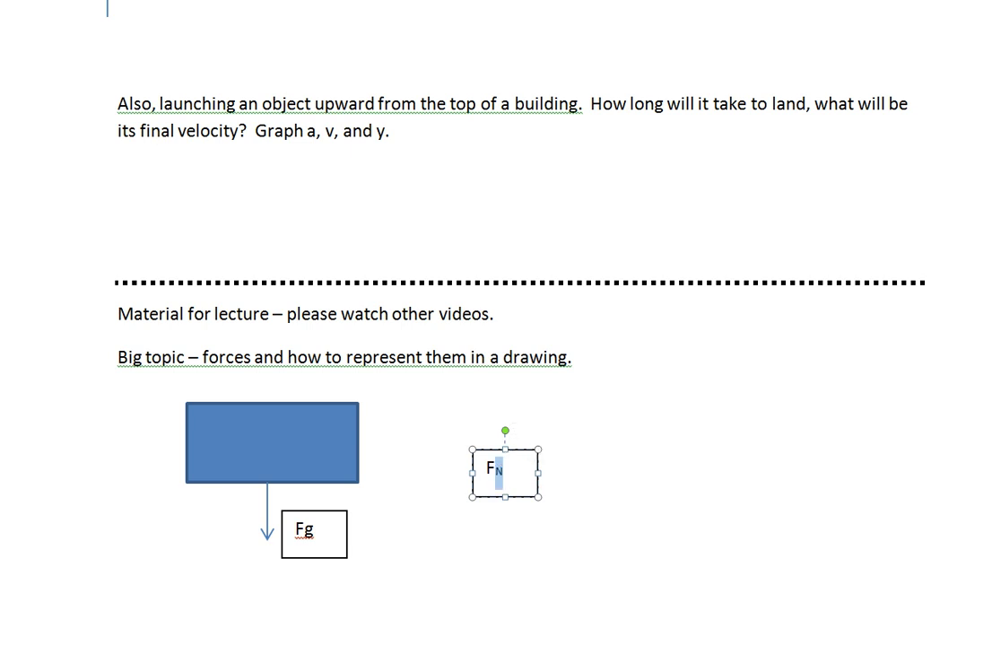
- Duplicate the FN text box farther to the right and change its subscript to T
click(409, 415)
click(520, 450)
key(ctrl+v)
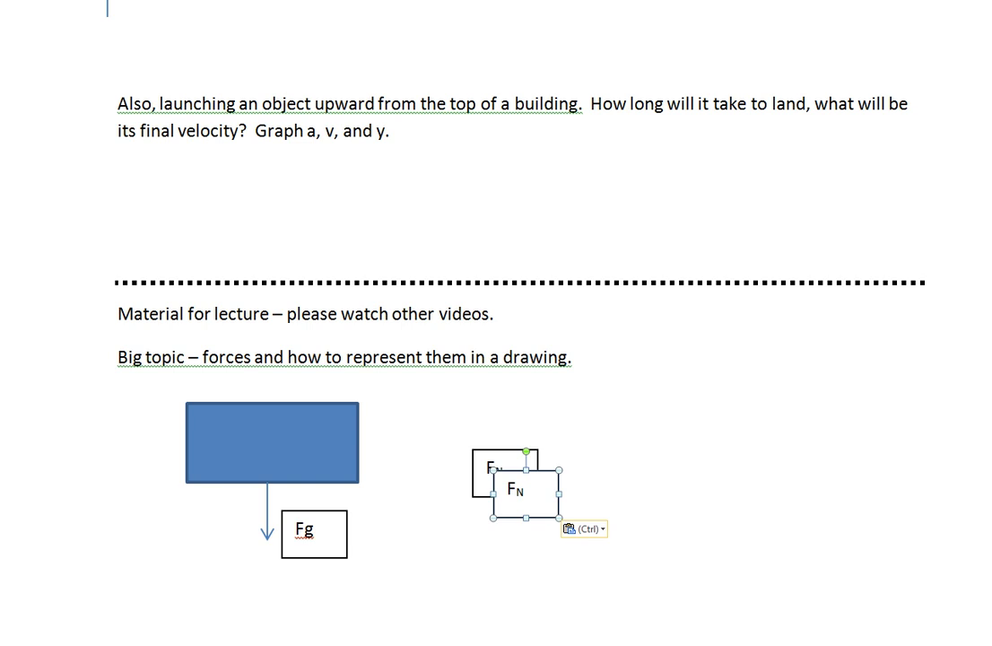
drag(541, 470, 733, 429)
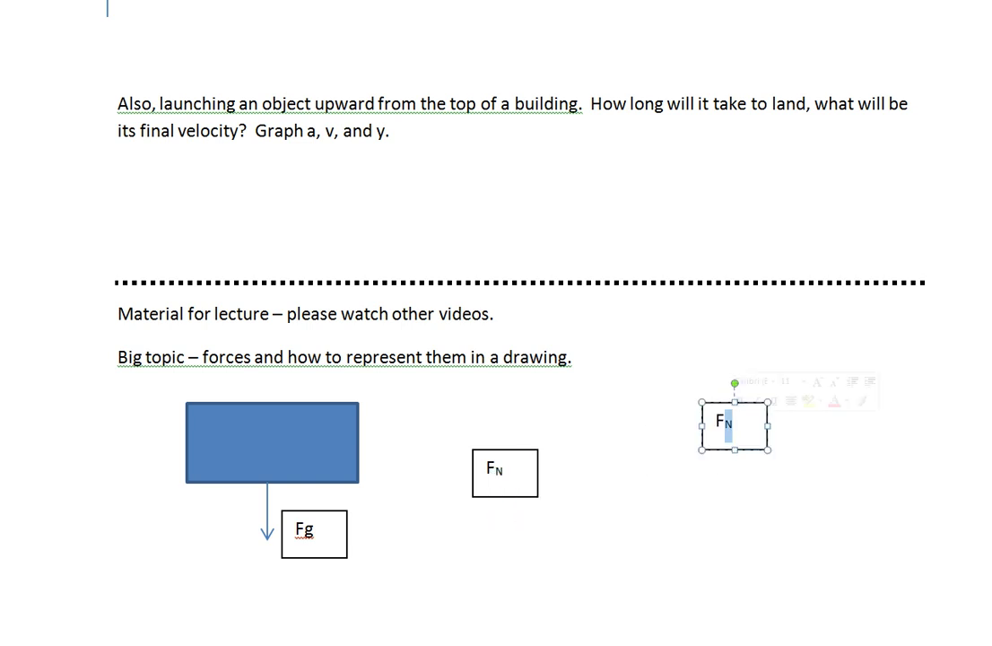
text(T)
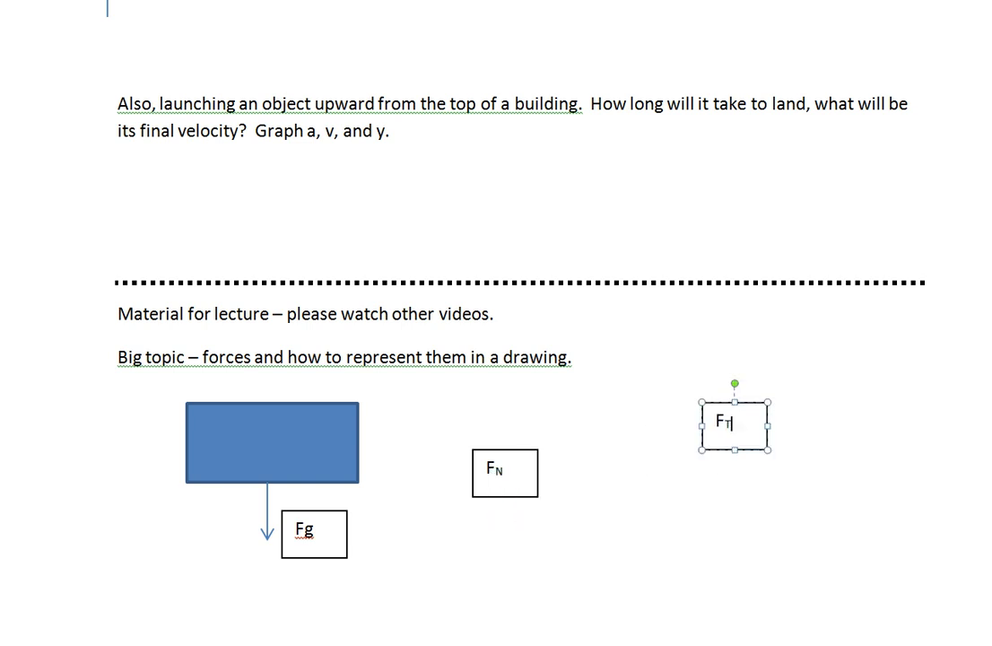
- Line up the FN and FT text boxes in one row with the Fg box below the block
click(118, 446)
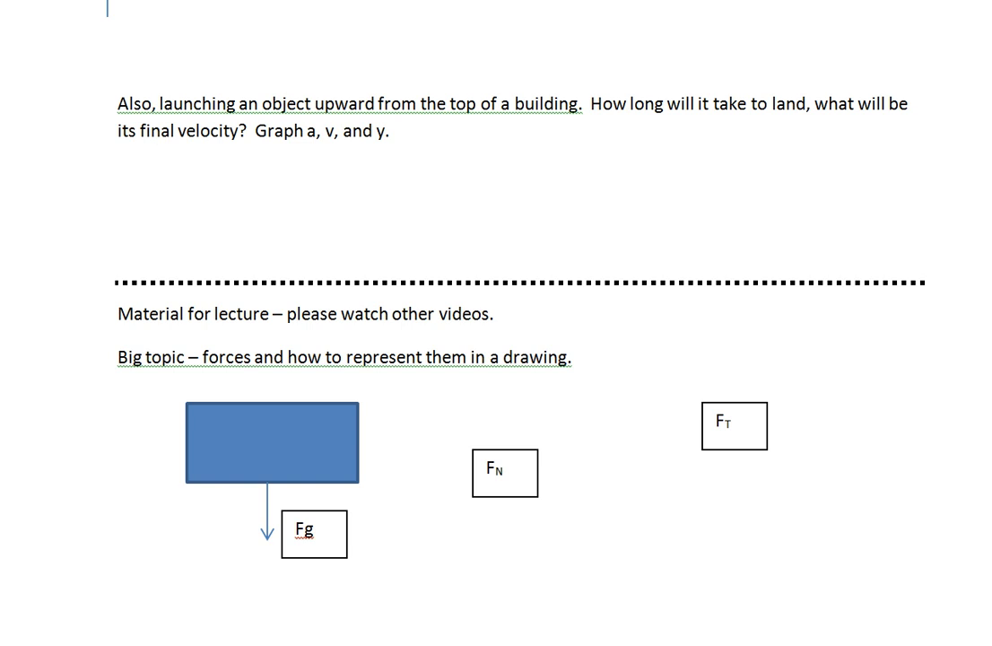
click(744, 448)
drag(735, 402, 642, 511)
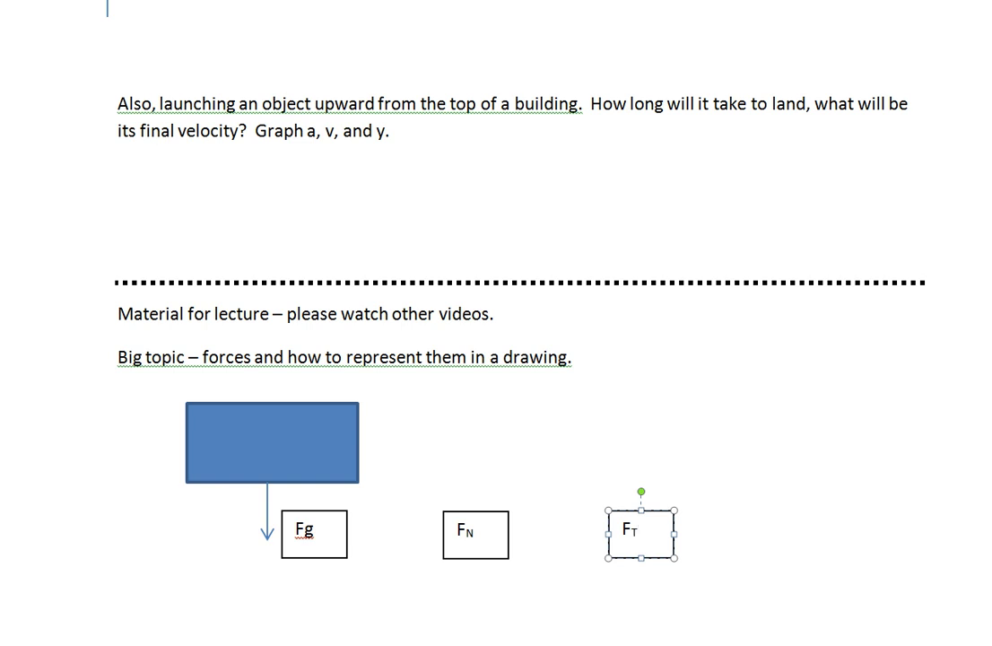
click(474, 530)
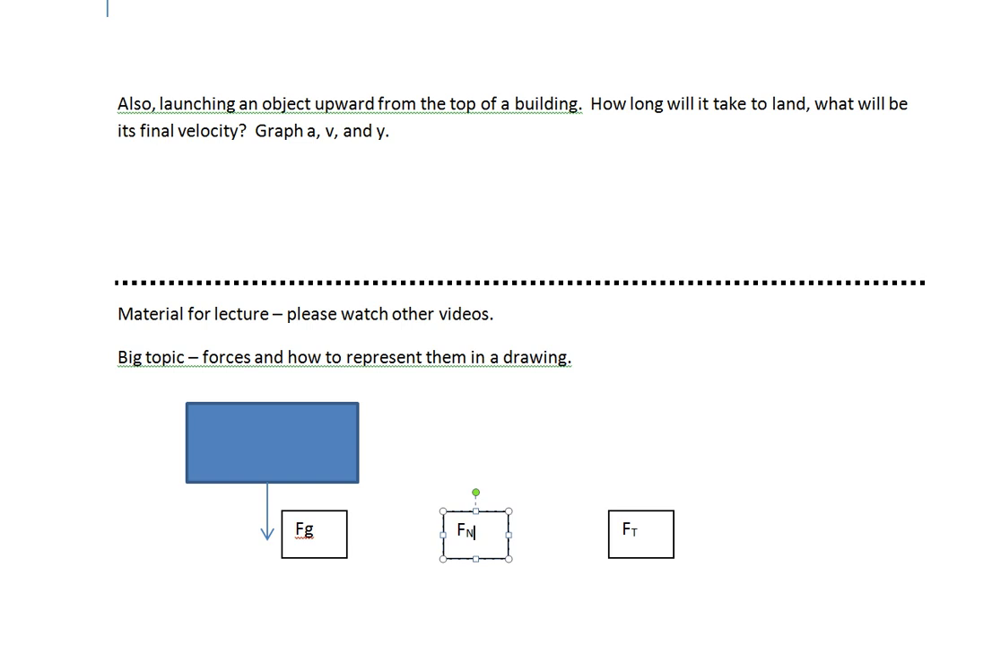
click(314, 529)
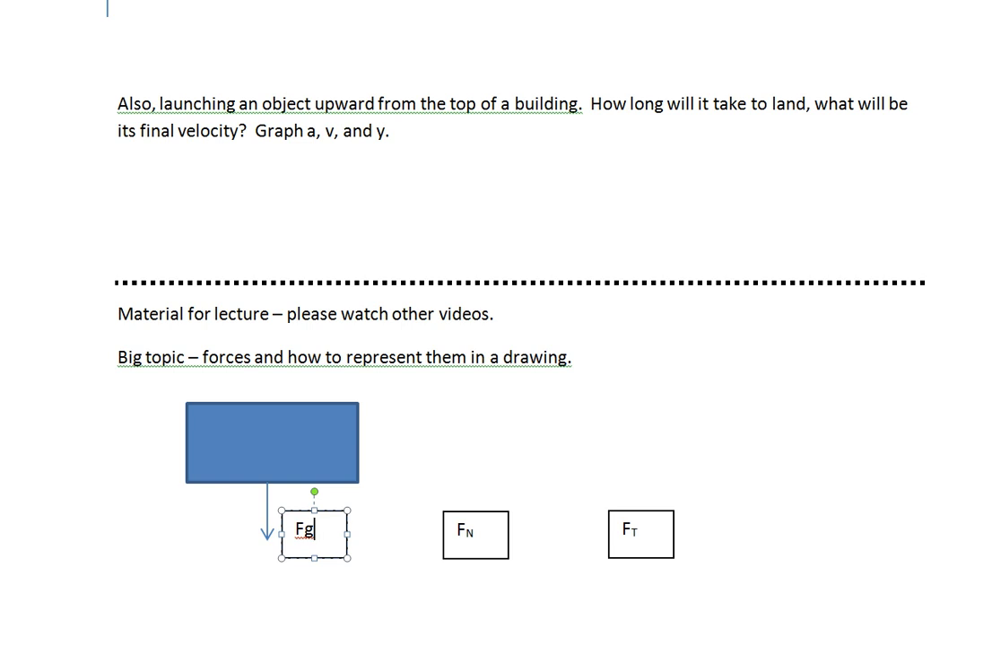
click(272, 443)
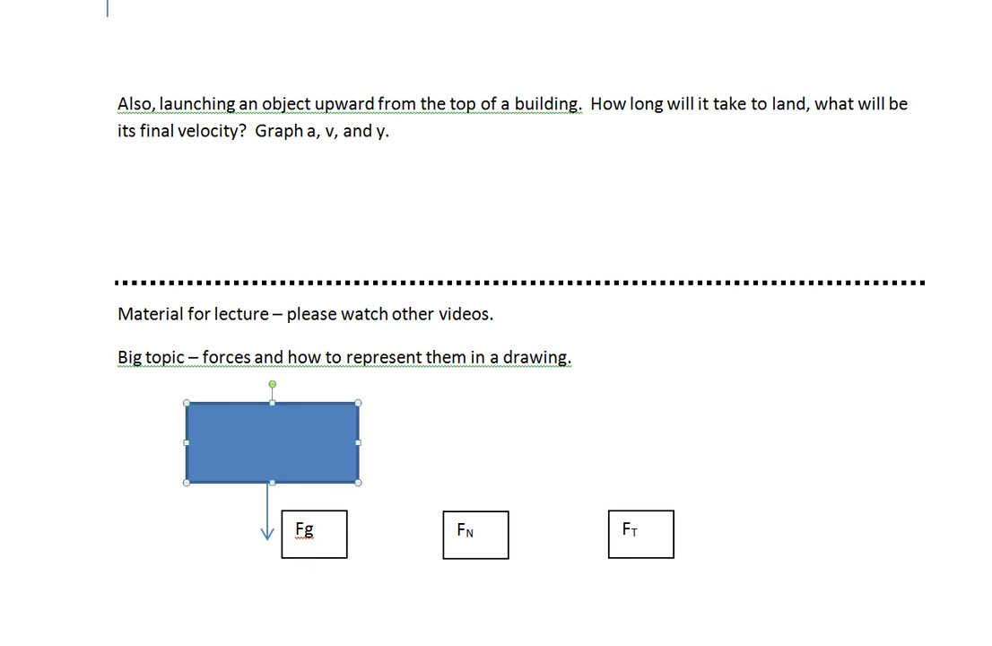